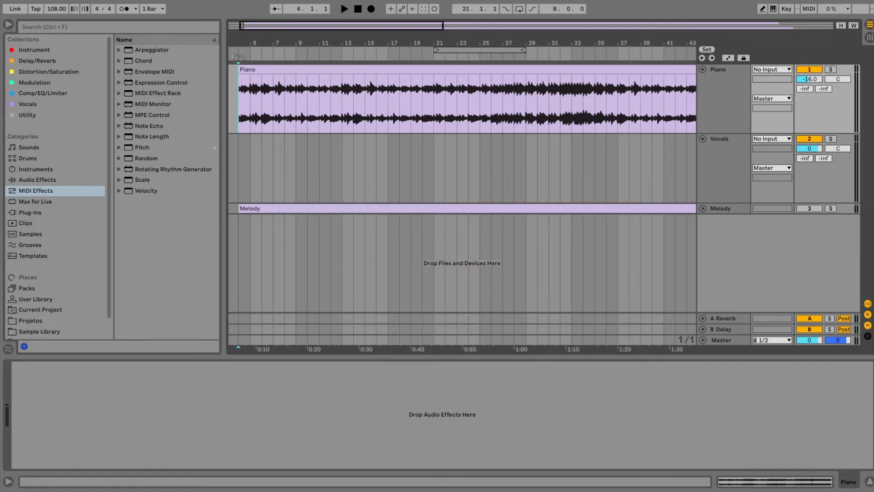
Step: Open the Piano clip's audio properties and turn on the metronome
double_click(280, 68)
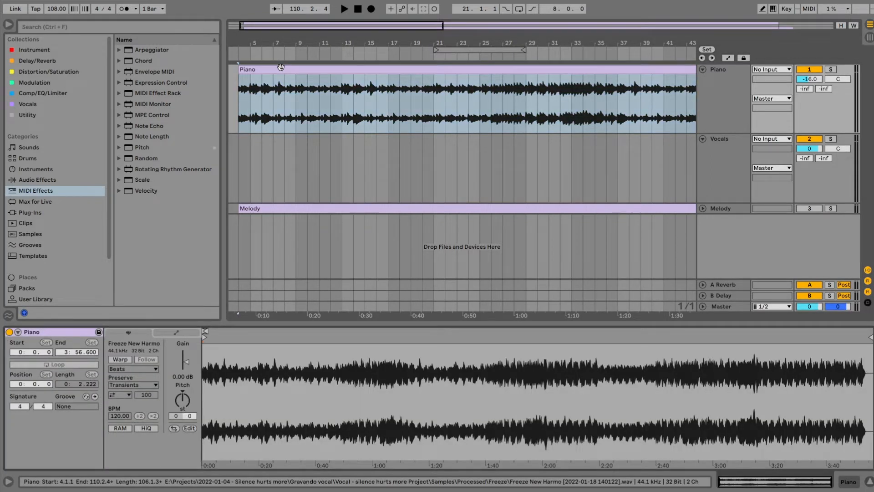
left_click(124, 9)
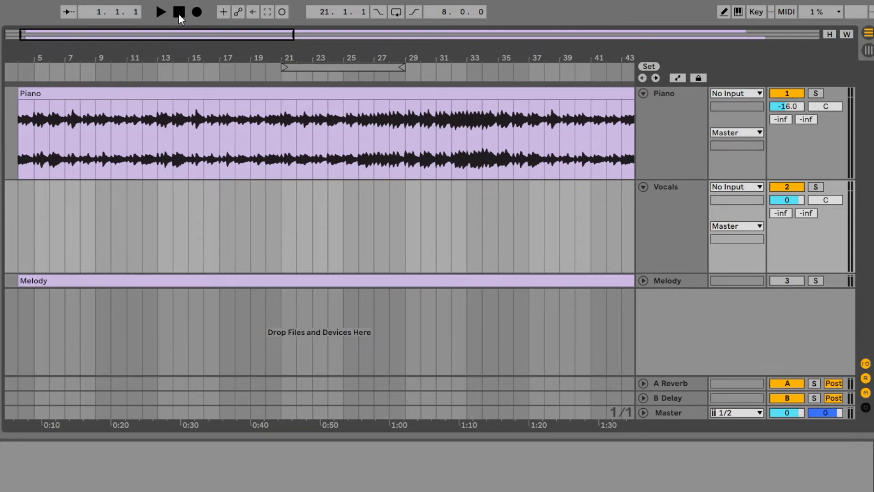
Step: Set the Vocals track's audio source to Ext. In with mono input channel 1
left_click(662, 216)
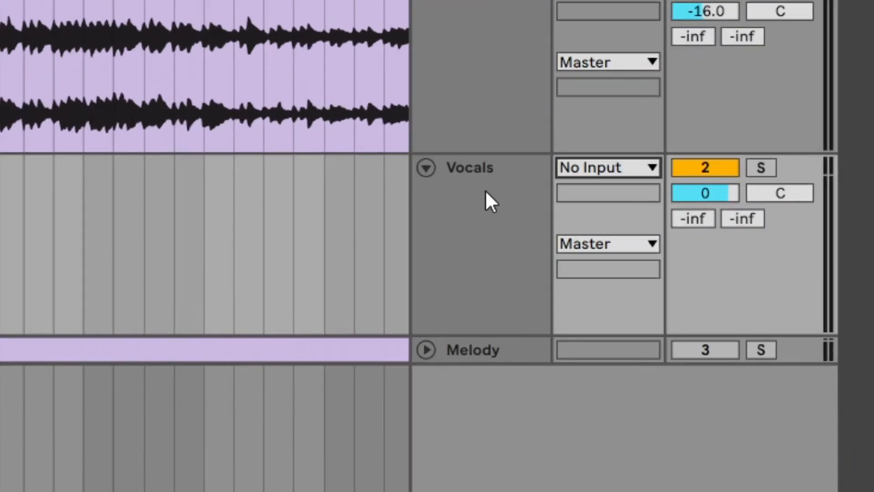
left_click(610, 167)
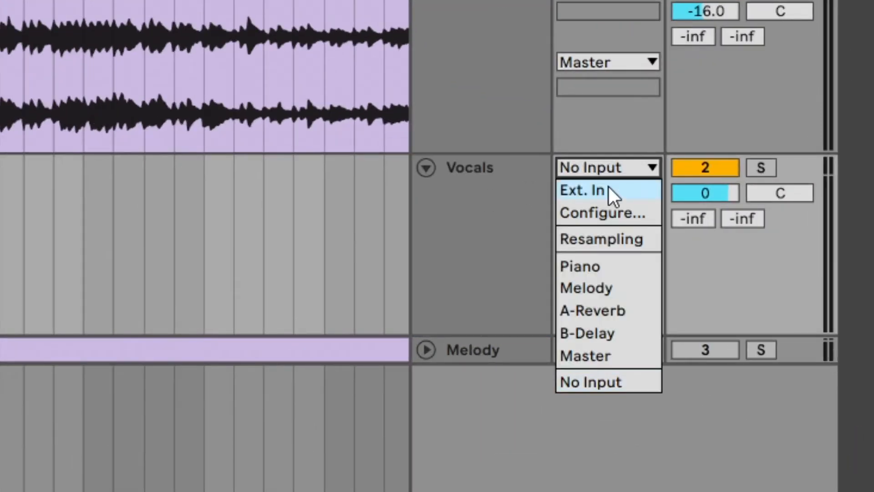
left_click(608, 188)
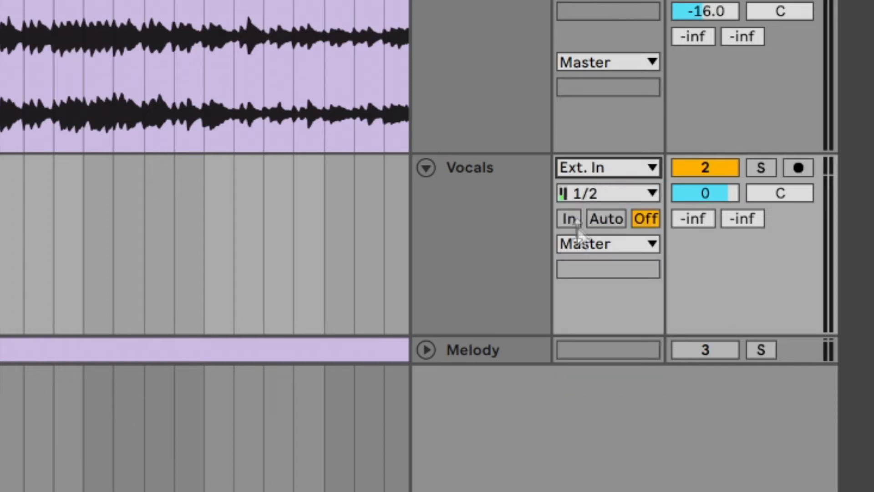
left_click(610, 195)
left_click(585, 238)
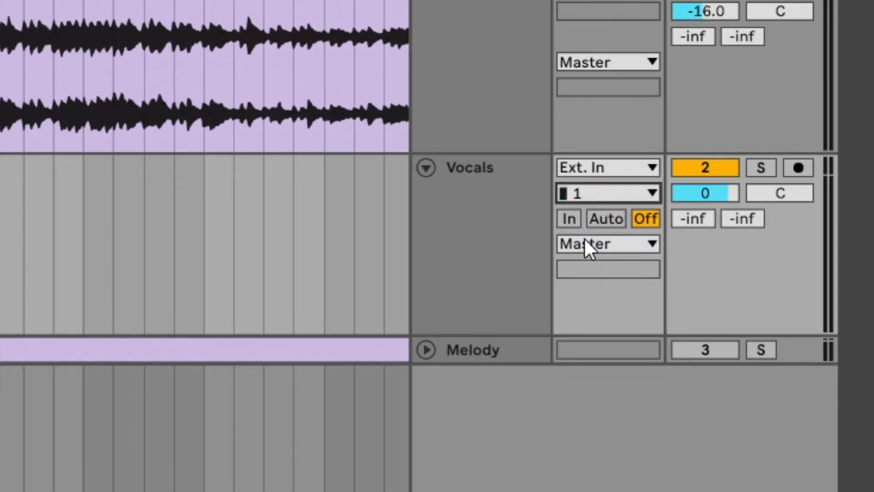
Step: Arm the Vocals track for recording and set its monitoring to Auto after trying In
left_click(798, 168)
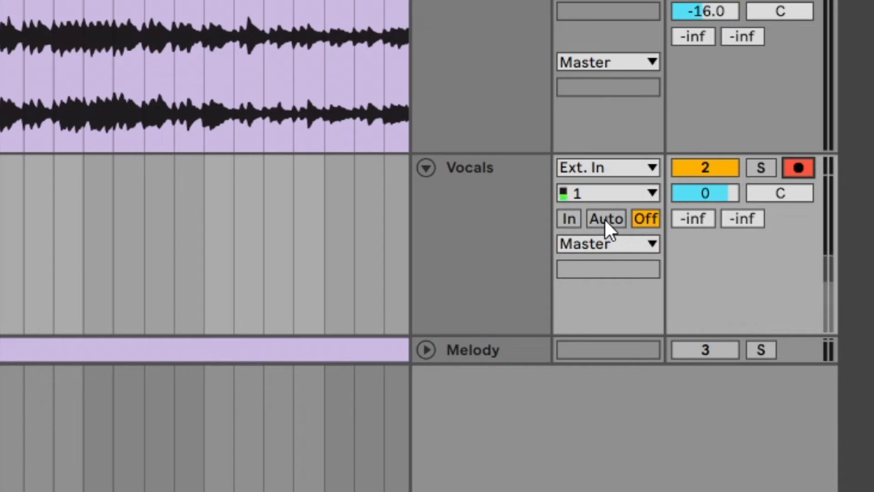
left_click(605, 220)
left_click(570, 217)
left_click(603, 219)
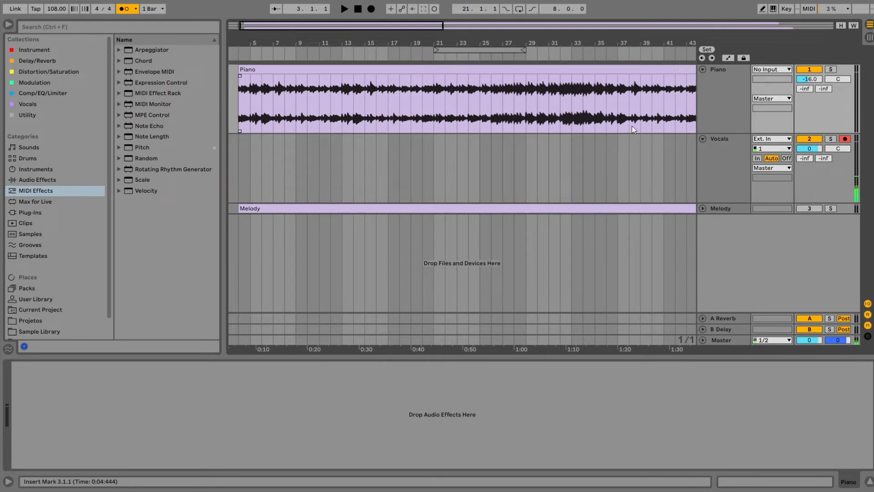
Step: Show the Vocals track's device chain and toggle the Vocal Group Chain rack and the Utility device
left_click(720, 138)
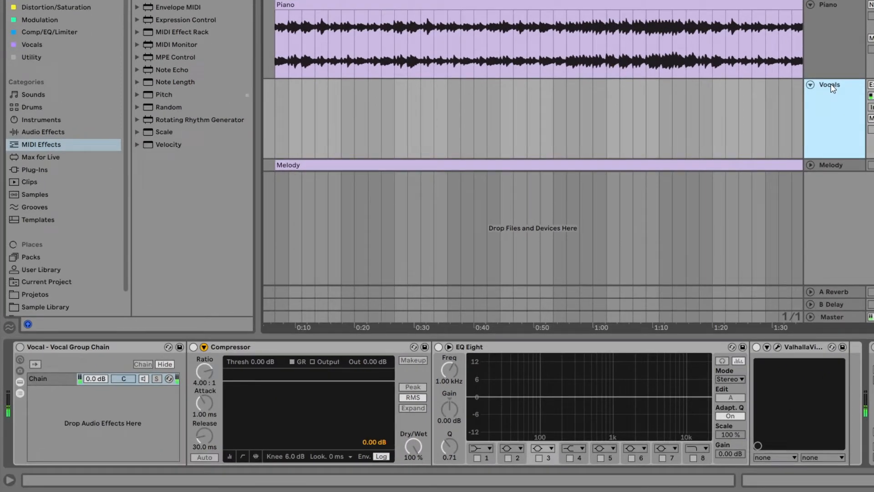
left_click(360, 235)
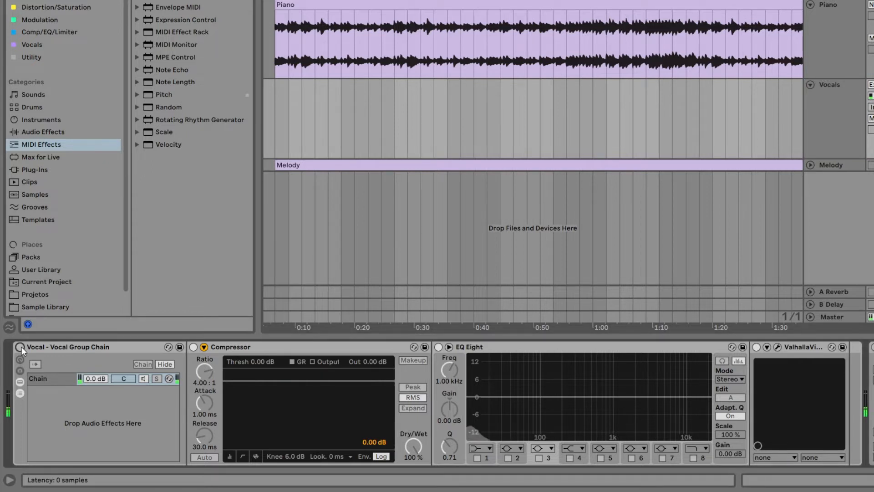
left_click(21, 347)
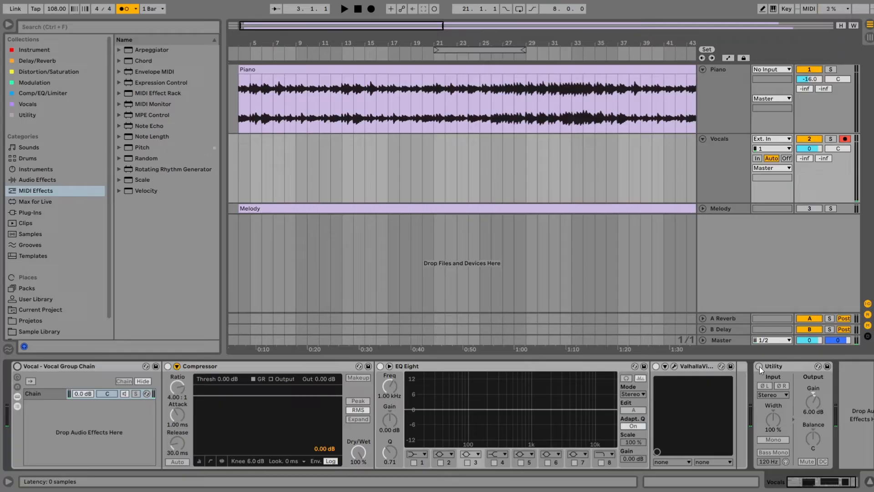
left_click(758, 366)
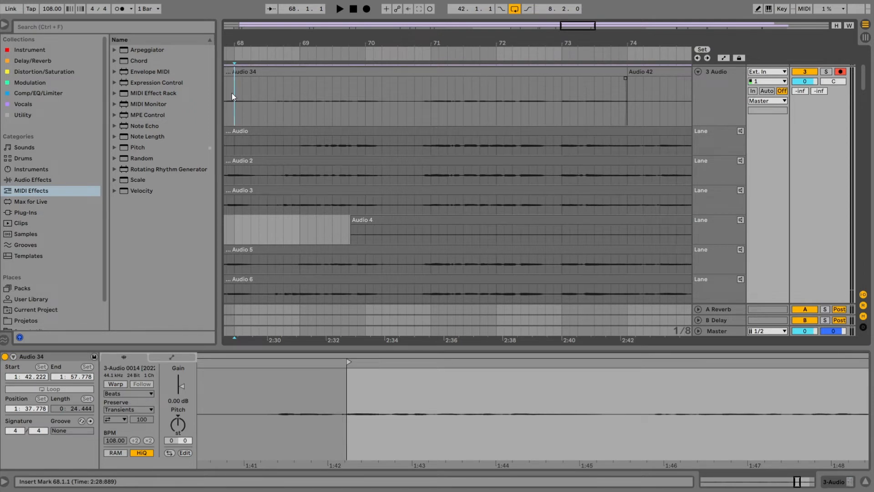
Step: Check the Show Take Lanes option of track 3 Audio and select the takes Audio, Audio 2, Audio 3 and Audio 5 one by one
right_click(721, 108)
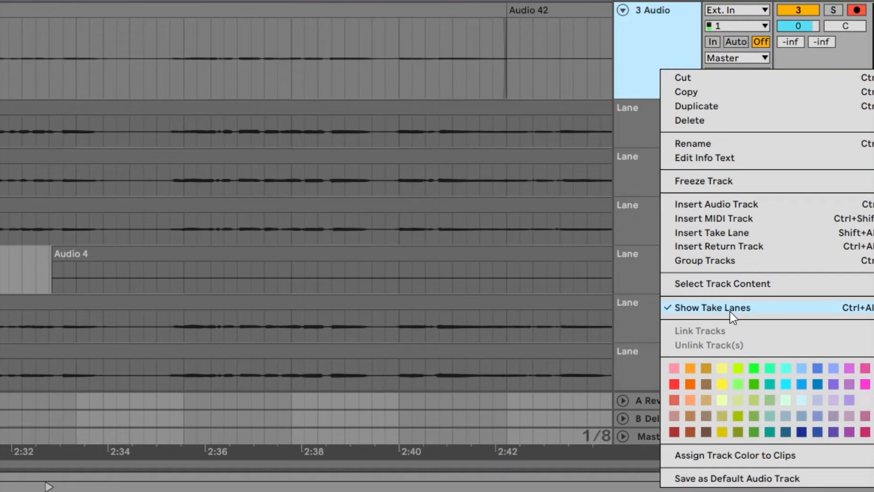
left_click(137, 35)
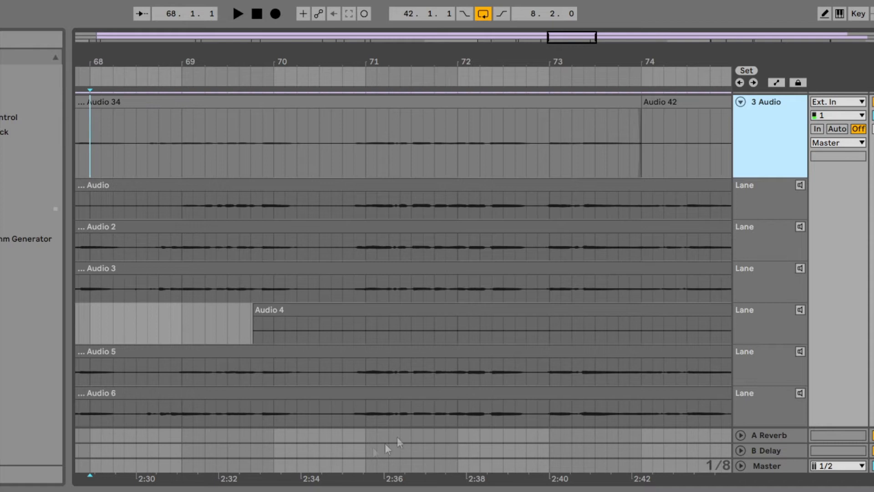
left_click(313, 186)
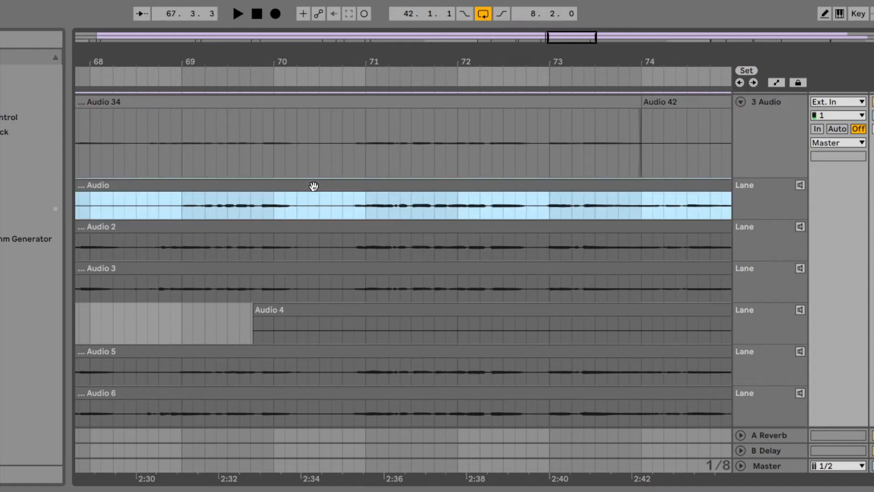
left_click(308, 228)
left_click(309, 269)
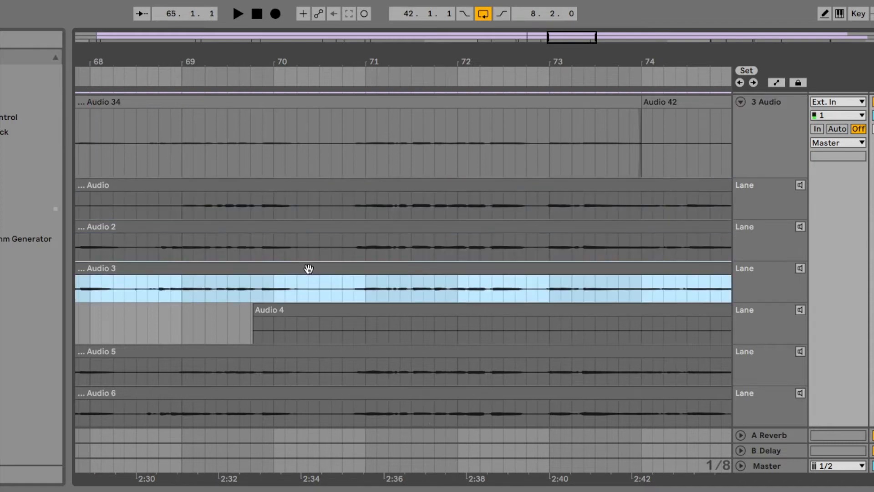
left_click(304, 353)
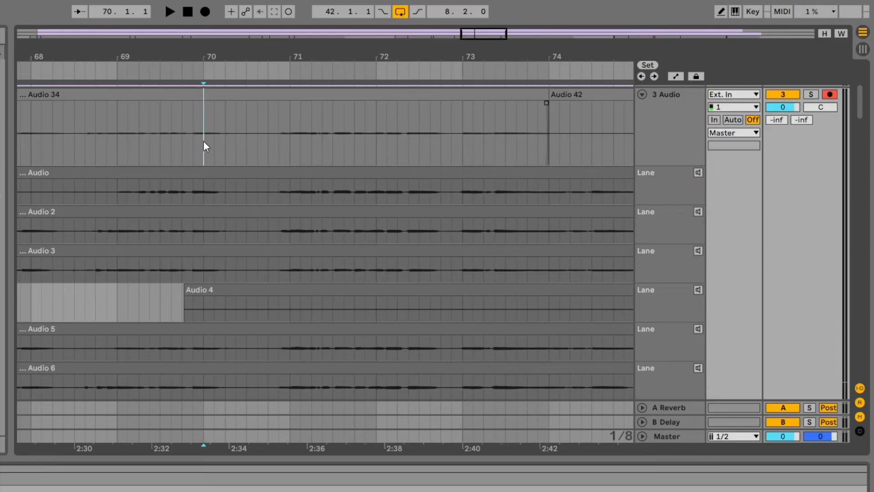
Step: Loop the section from bar 68 to bar 74 on track 3 Audio and start recording
left_click_drag(203, 142, 553, 368)
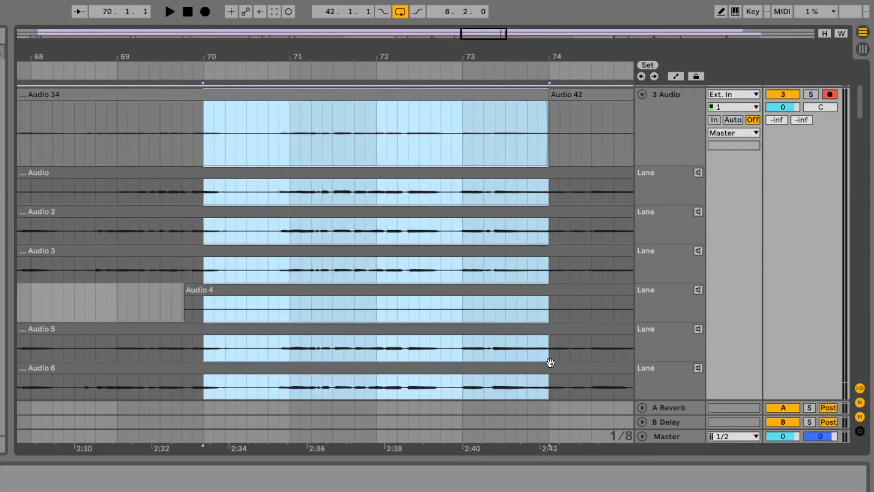
key("ctrl+l")
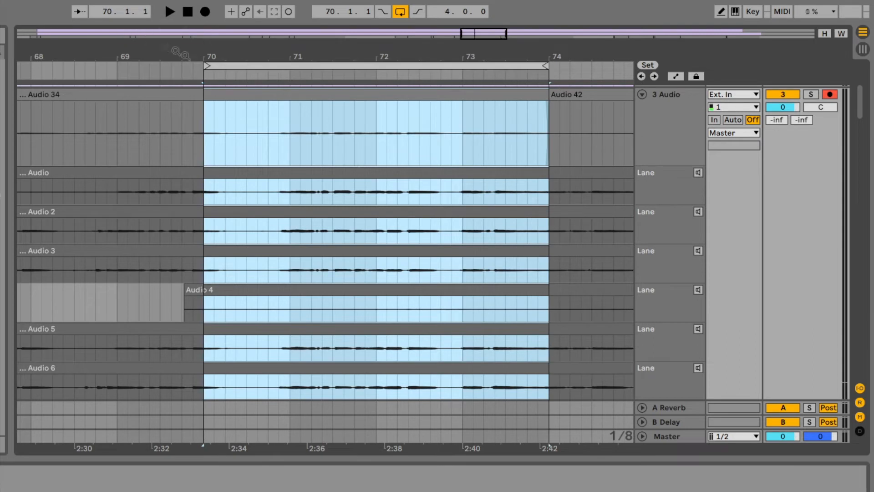
left_click_drag(207, 68, 33, 67)
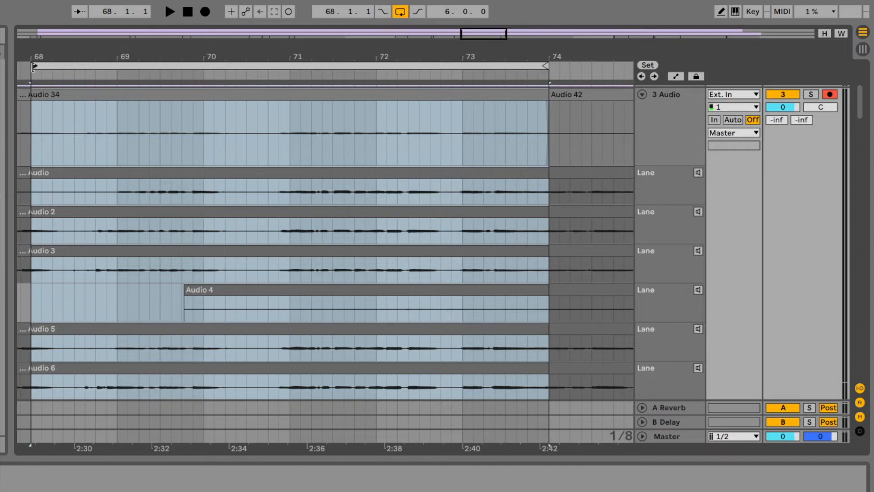
left_click(205, 12)
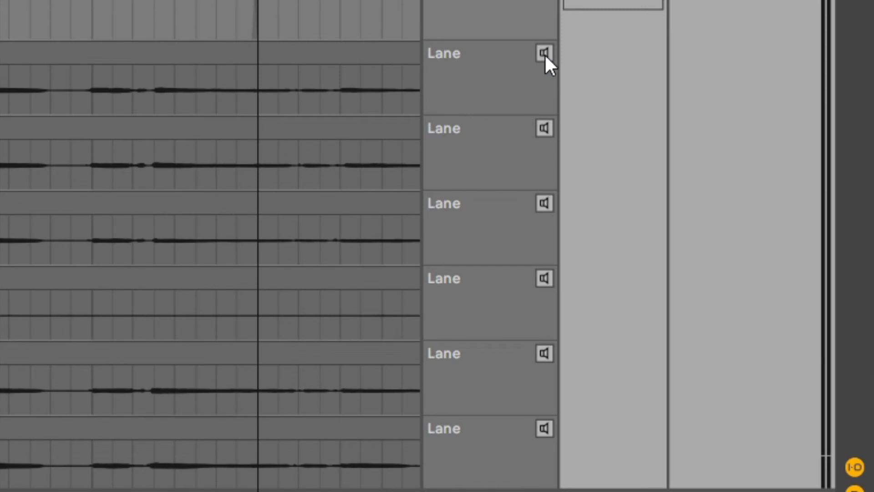
Step: Audition the first three take lanes of track 3 Audio in turn, ending on Audio 3
left_click(545, 54)
left_click(544, 129)
left_click(545, 204)
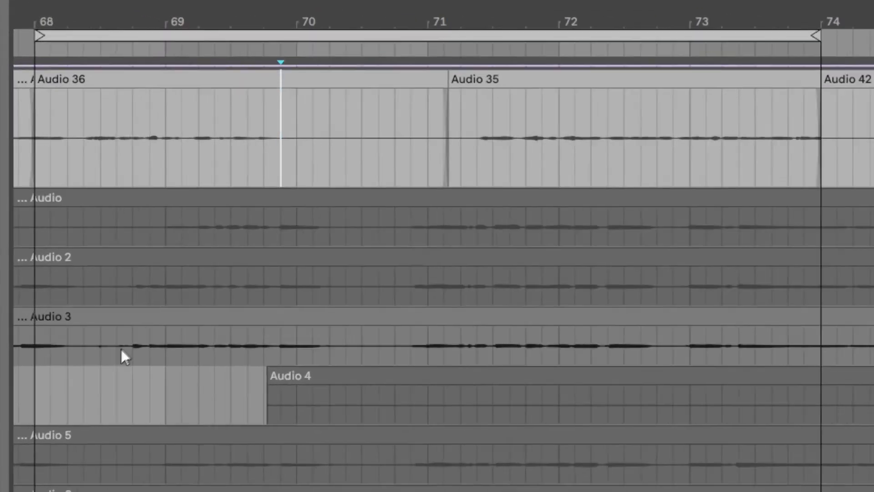
Step: Copy the Audio 3 phrase from 68.3.3 to shortly after bar 70 into the main lane and select the resulting clip
left_click_drag(80, 280, 235, 278)
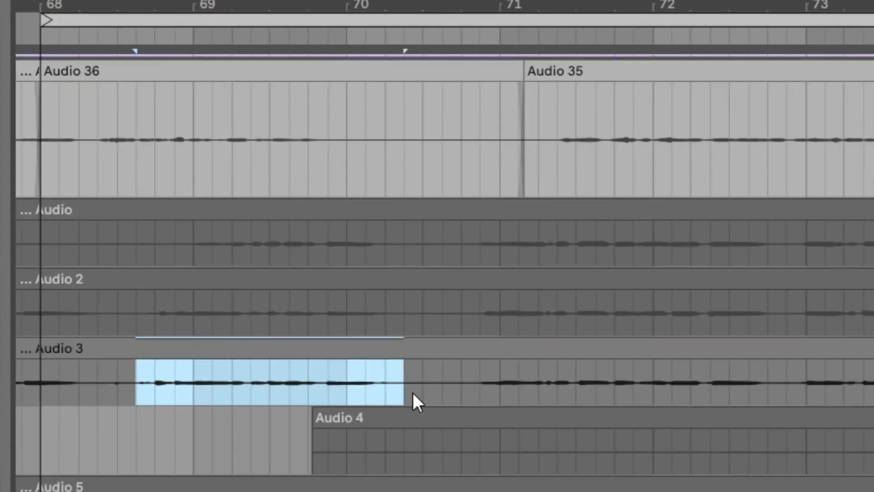
key("Return")
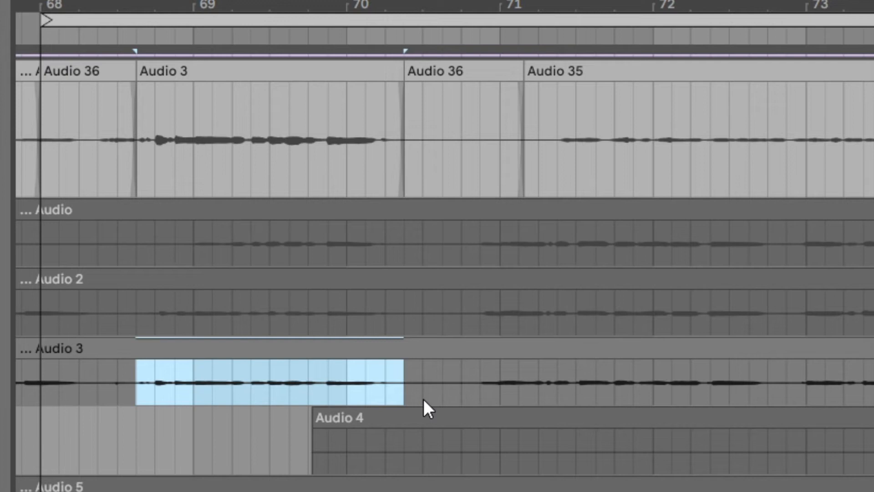
left_click(210, 74)
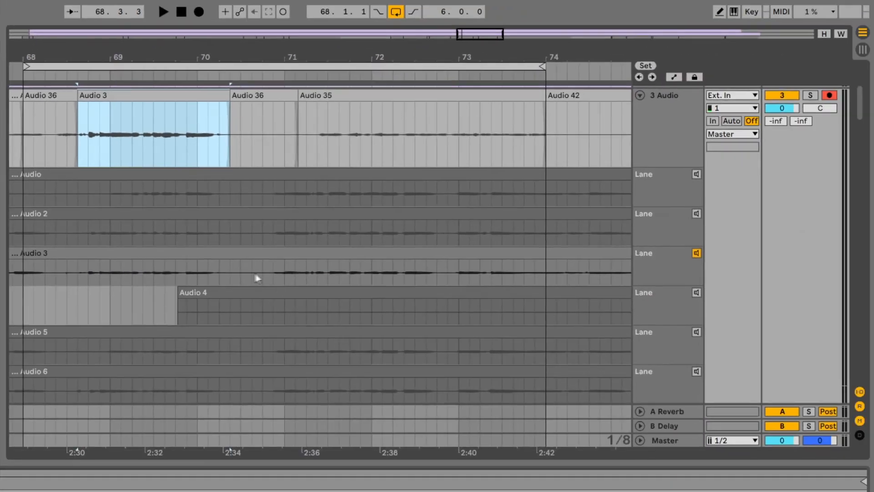
Step: Copy the Audio 3 phrase from 70.4.1 to about 72.4 into the main lane and extend the preceding Audio 3 clip to meet it
left_click_drag(461, 384, 767, 382)
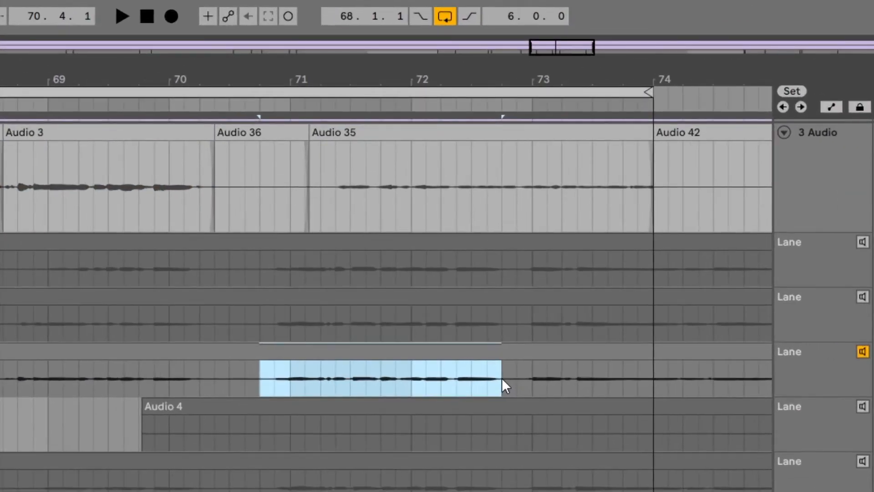
key("Return")
left_click_drag(209, 132, 272, 146)
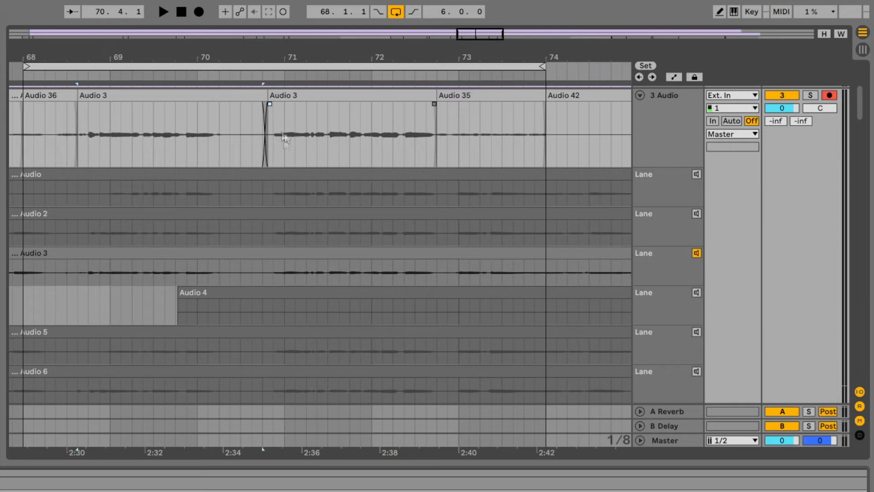
Step: Place the Audio 3 take section from 68.3.1 to about bar 71 on a new audio track below the take lanes
left_click_drag(67, 272, 269, 267)
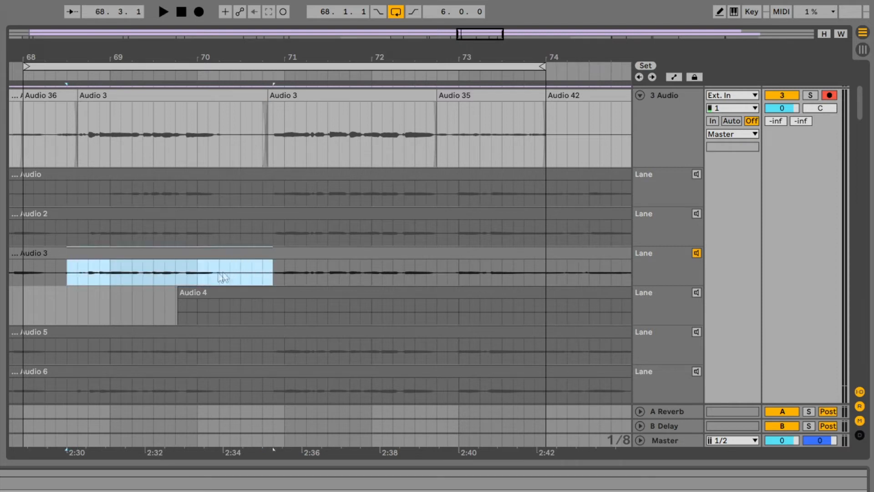
left_click_drag(160, 253, 135, 426)
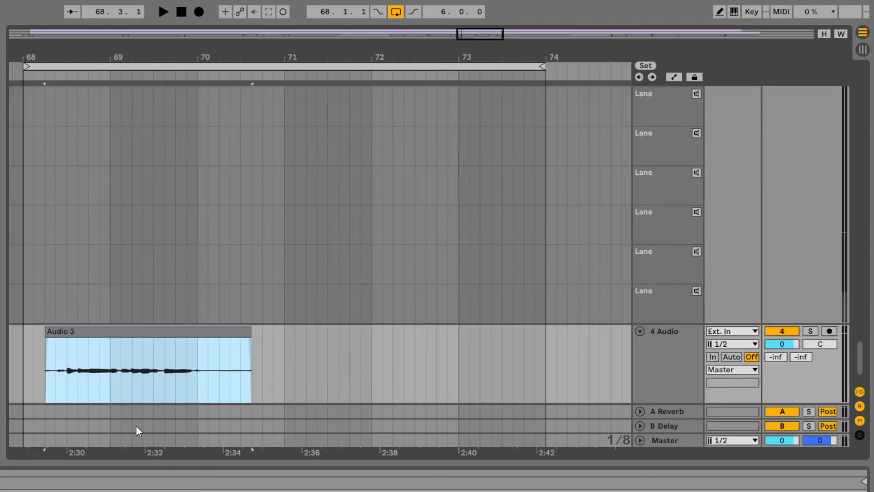